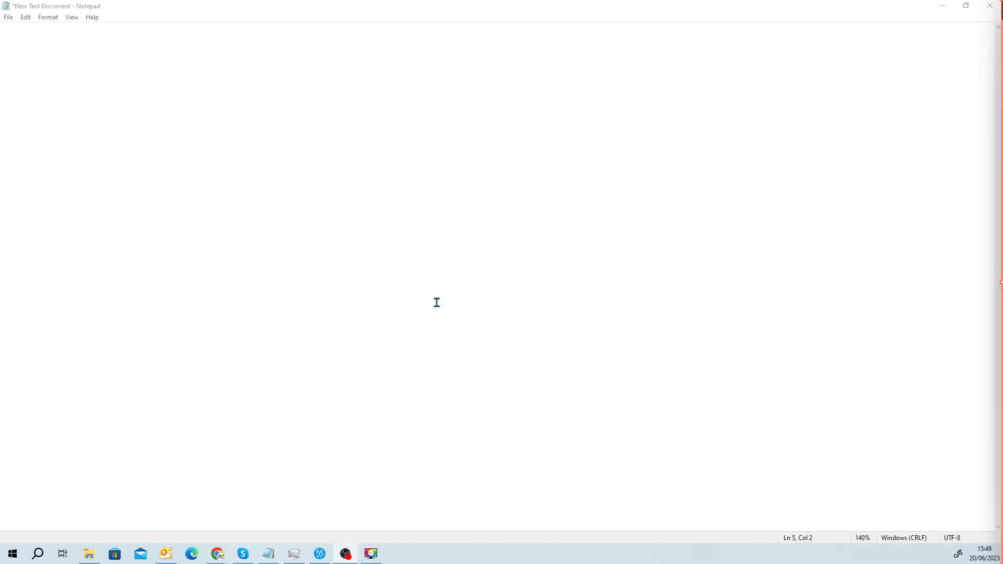
Insert the mission statement beginning "Our mission is to help businesses understand, create and use video" and indent its wrapped second line
left_click(242, 165)
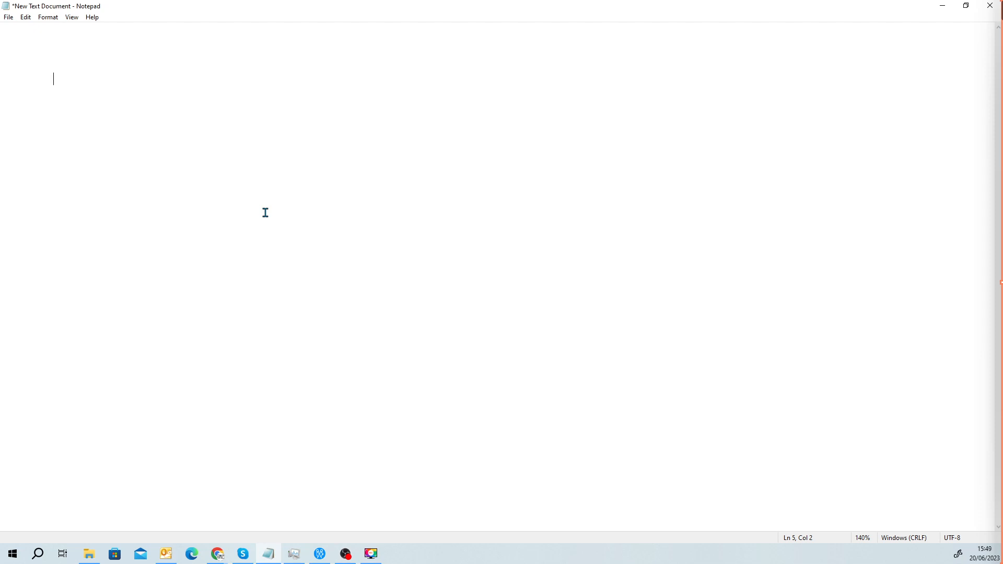
type("Our mission is to help businesses understand, create and use video to improve their marketing and increase sales. We do this through our Video Creators Club which has everything you need to get started with using video.")
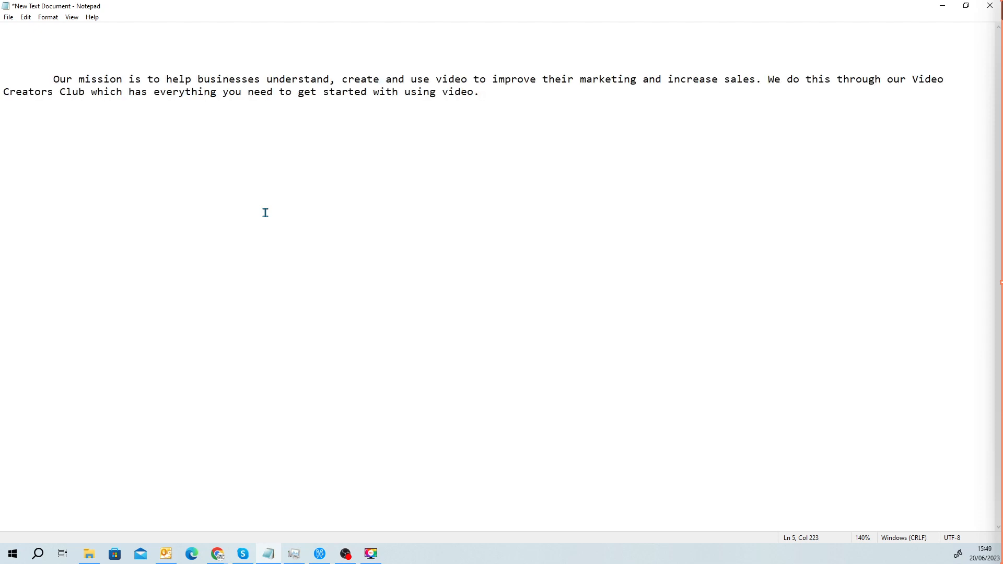
left_click(4, 92)
key("Tab")
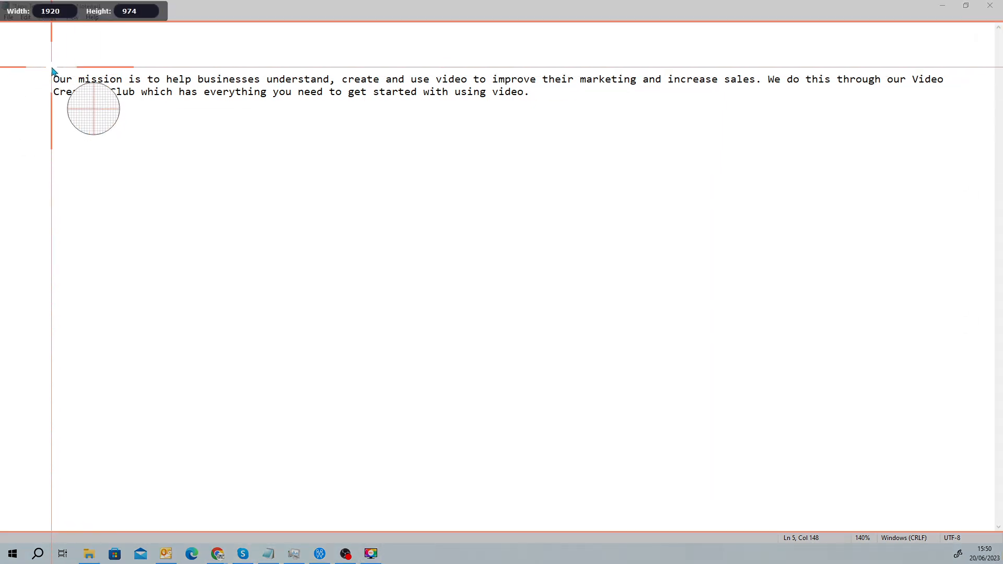
Mark a screen recording area about 1741 by 325 pixels around the mission statement, with spare room below it
left_click_drag(44, 68, 954, 116)
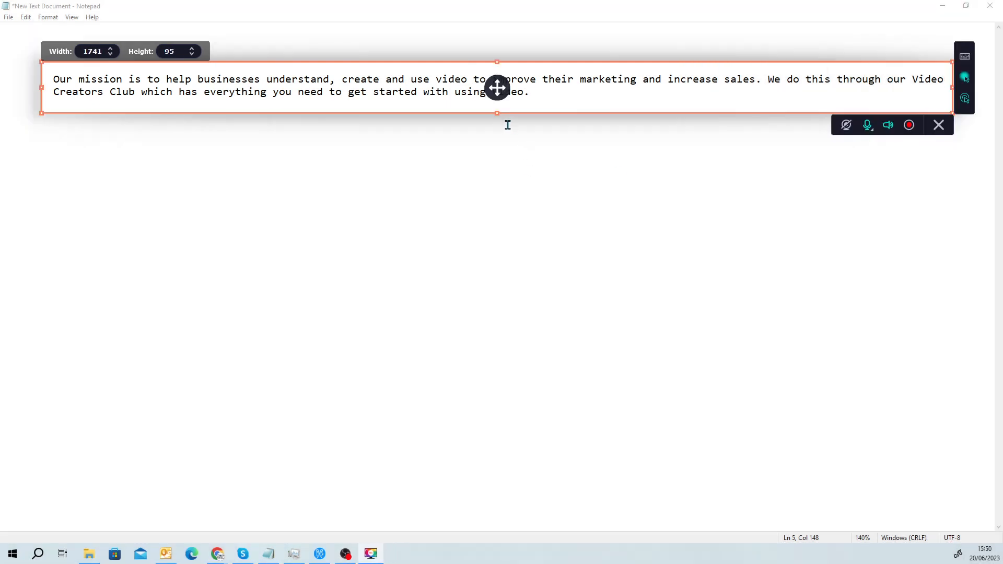
left_click_drag(496, 112, 497, 233)
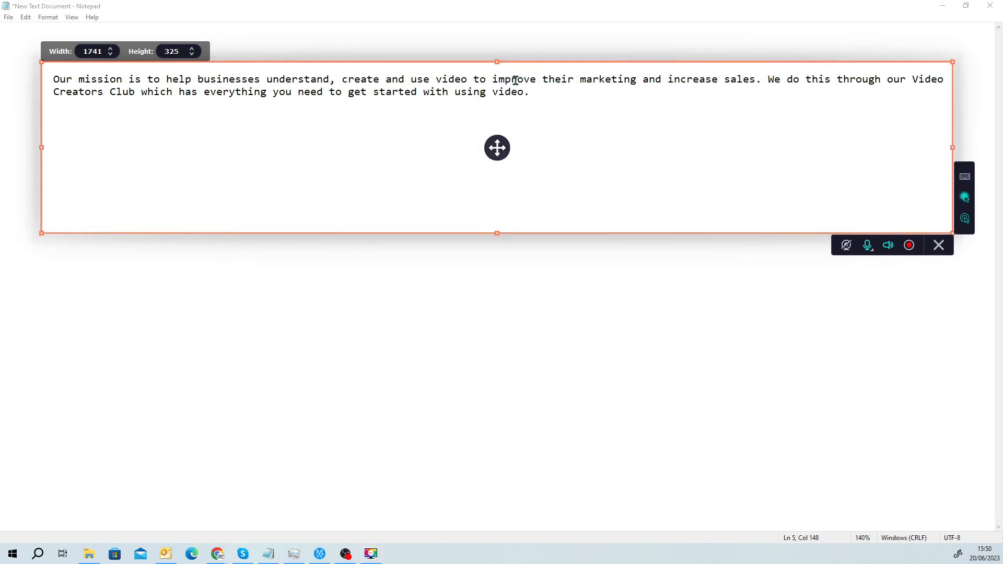
Start a new indented line at "improve their marketing" and remove the extra gaps before "Creators" and "started"
left_click(492, 80)
key("Return")
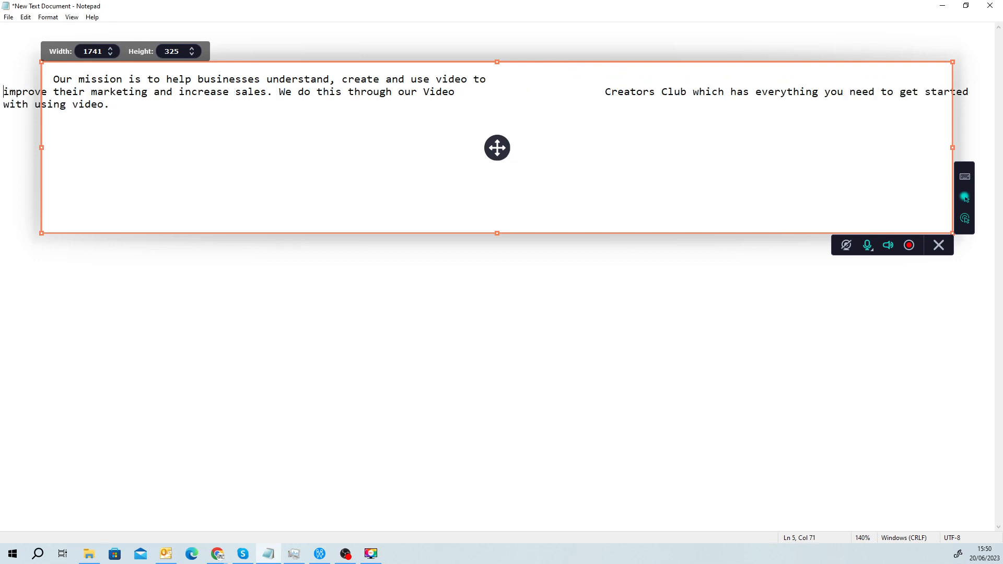
key("Tab")
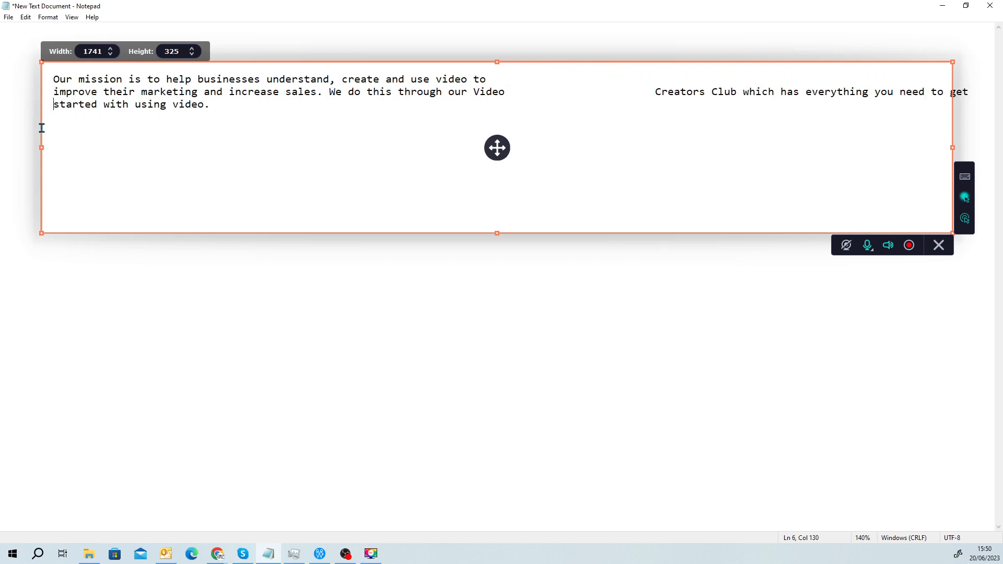
left_click(653, 93)
key("BackSpace")
key("BackSpace")
key("BackSpace")
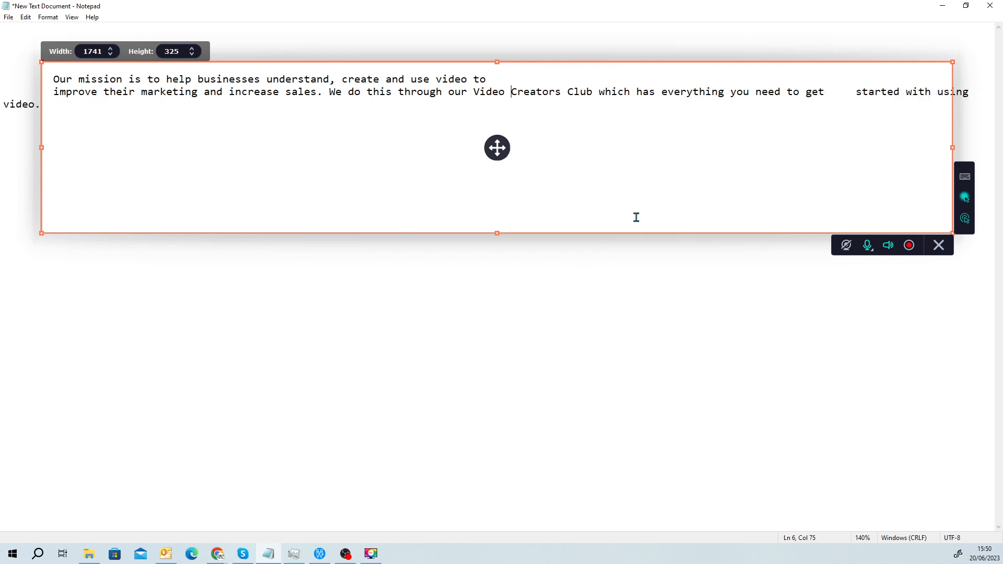
left_click(857, 93)
key("BackSpace")
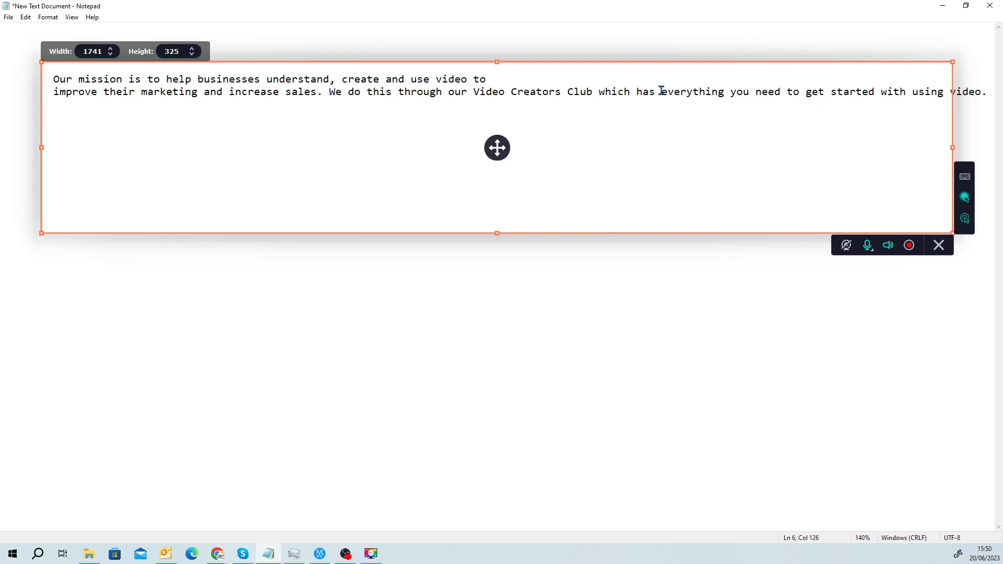
Start a third line at "has everything you need" and indent it to align with the lines above
left_click(633, 91)
key("BackSpace")
key("Return")
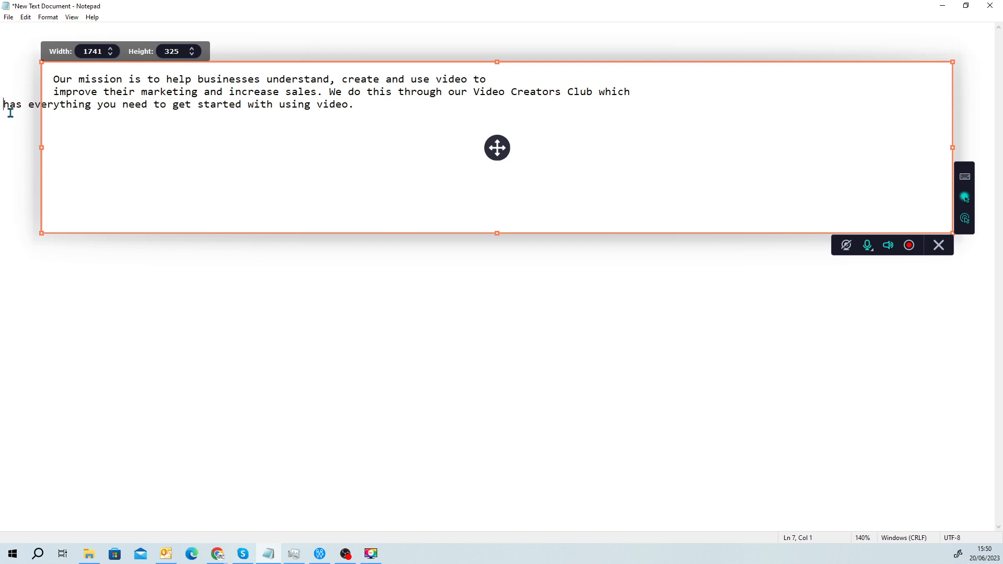
key("Tab")
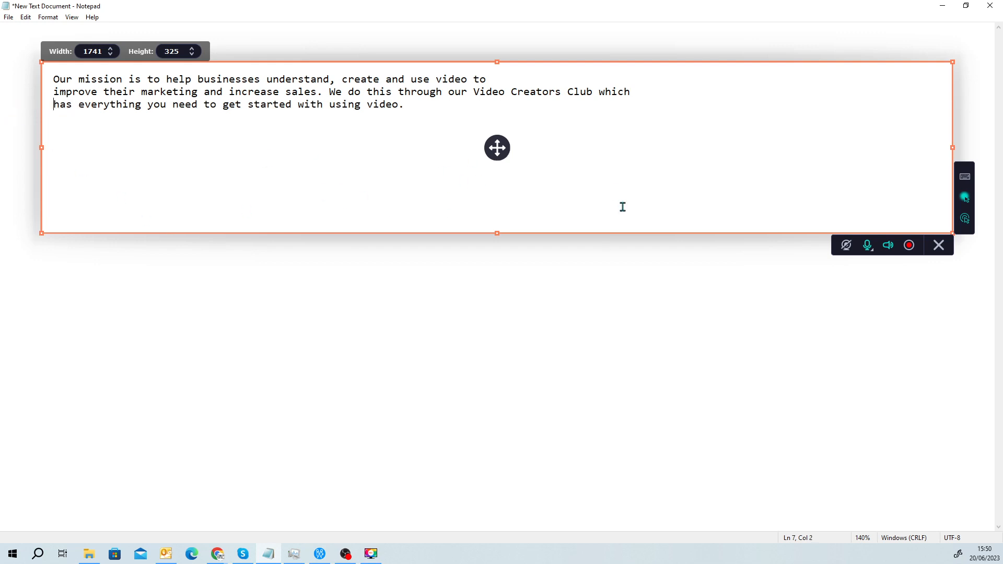
Shrink the recording area to about 1144 by 116 pixels around the three lines of text and start recording
left_click_drag(496, 230, 480, 124)
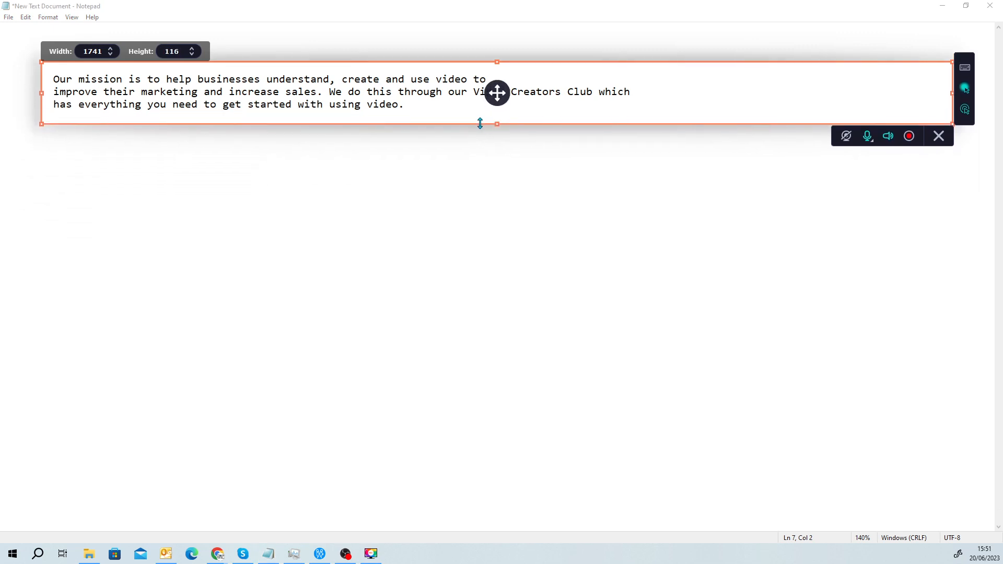
left_click_drag(952, 94, 639, 94)
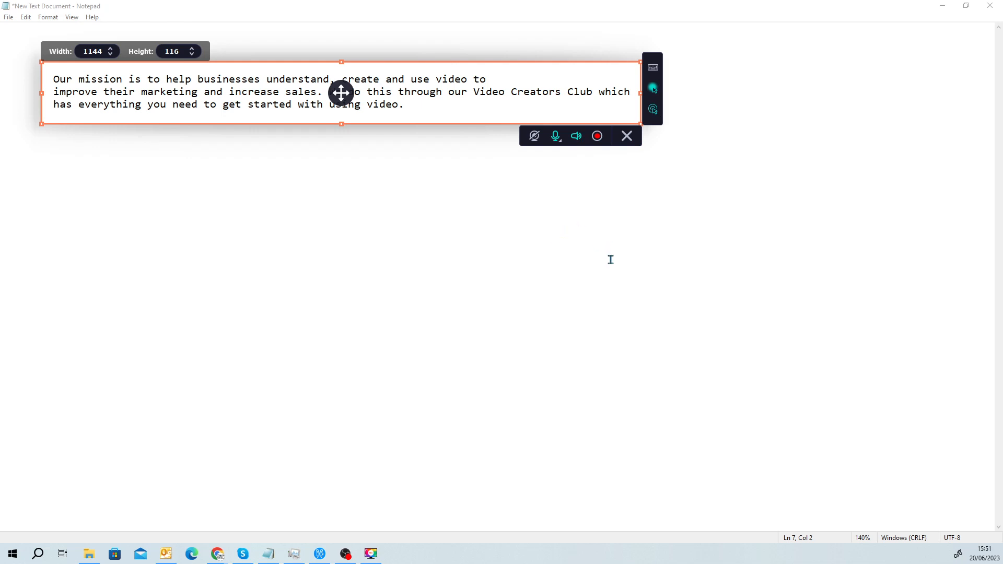
left_click(598, 139)
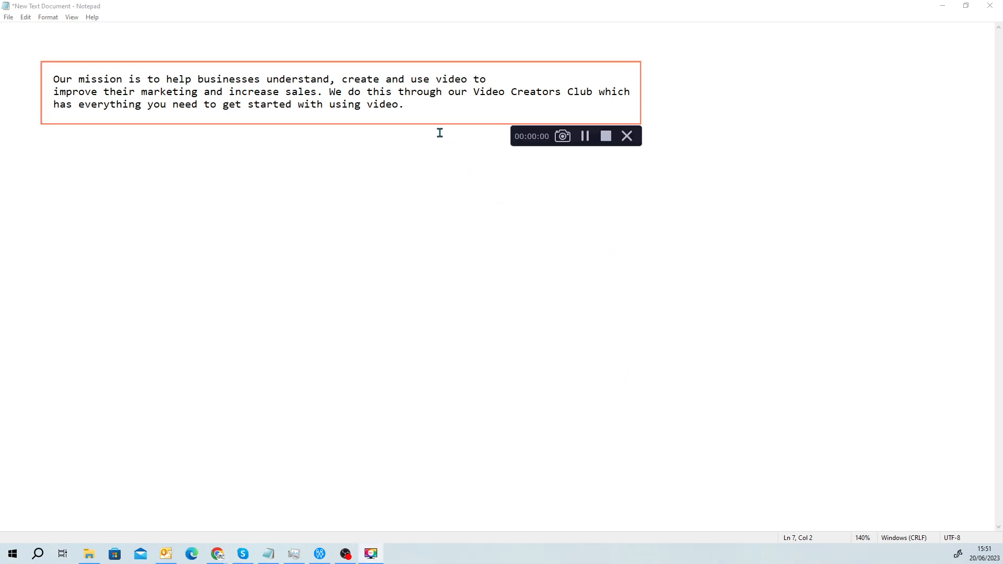
Try deleting the whole mission statement character by character from its end while recording, and undo the deletion
left_click(422, 106)
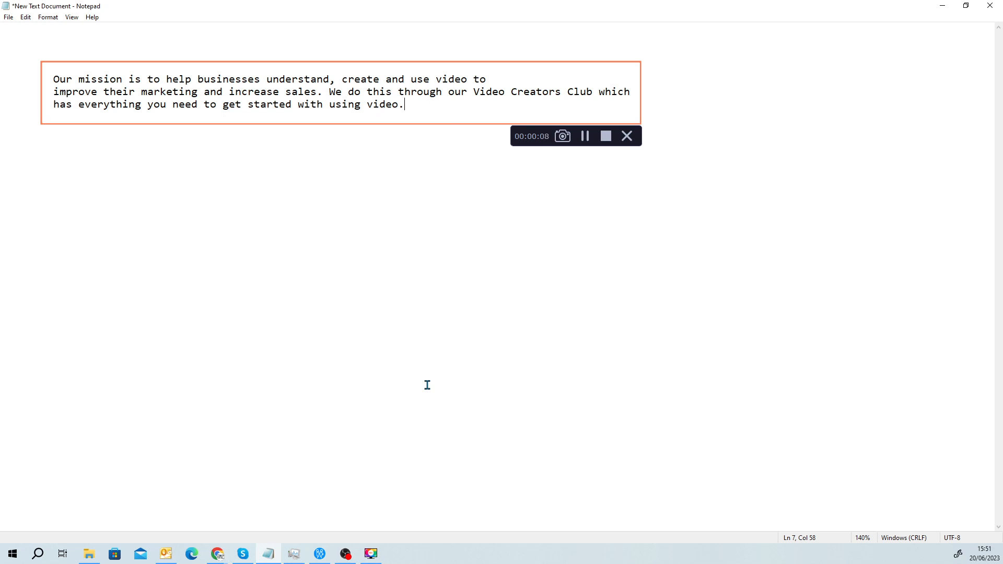
key("BackSpace")
key("BackSpace")
key("BackSpace")
key("BackSpace")
key("BackSpace")
key("BackSpace")
key("BackSpace")
key("BackSpace")
key("BackSpace")
key("BackSpace")
key("BackSpace")
key("BackSpace")
key("BackSpace")
key("BackSpace")
key("BackSpace")
key("BackSpace")
key("BackSpace")
key("BackSpace")
key("BackSpace")
key("BackSpace")
key("BackSpace")
key("BackSpace")
key("BackSpace")
key("BackSpace")
key("BackSpace")
key("BackSpace")
key("BackSpace")
key("BackSpace")
key("BackSpace")
key("BackSpace")
key("BackSpace")
key("BackSpace")
key("BackSpace")
key("BackSpace")
key("BackSpace")
key("BackSpace")
key("BackSpace")
key("BackSpace")
key("BackSpace")
key("BackSpace")
key("BackSpace")
key("BackSpace")
key("BackSpace")
key("BackSpace")
key("BackSpace")
key("BackSpace")
key("BackSpace")
key("BackSpace")
key("BackSpace")
key("BackSpace")
key("BackSpace")
key("BackSpace")
key("BackSpace")
key("BackSpace")
key("BackSpace")
key("BackSpace")
key("BackSpace")
key("BackSpace")
key("BackSpace")
key("BackSpace")
key("BackSpace")
key("BackSpace")
key("BackSpace")
key("BackSpace")
key("BackSpace")
key("BackSpace")
key("BackSpace")
key("BackSpace")
key("BackSpace")
key("BackSpace")
key("BackSpace")
key("BackSpace")
key("BackSpace")
key("BackSpace")
key("BackSpace")
key("BackSpace")
key("BackSpace")
key("BackSpace")
key("BackSpace")
key("BackSpace")
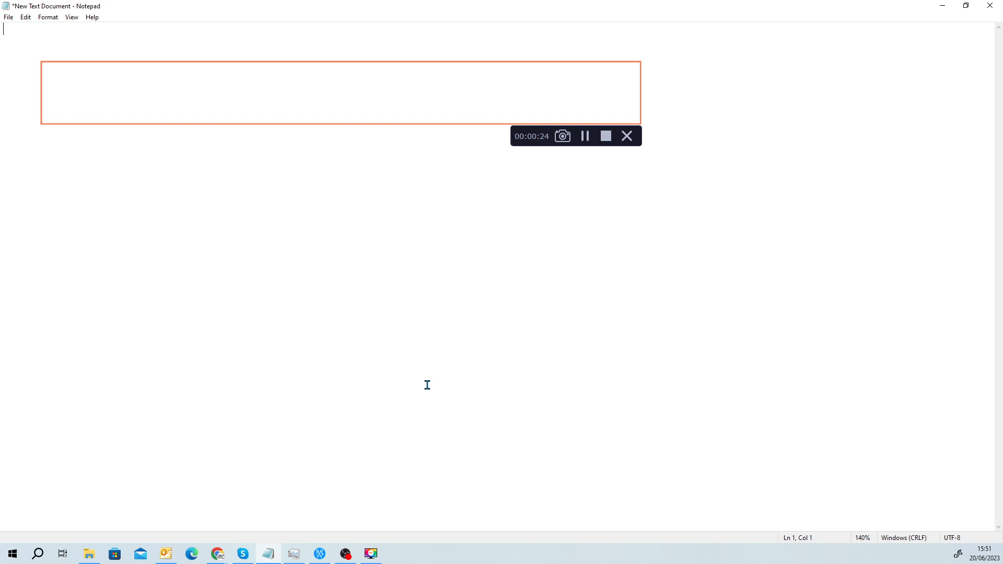
key("ctrl+z")
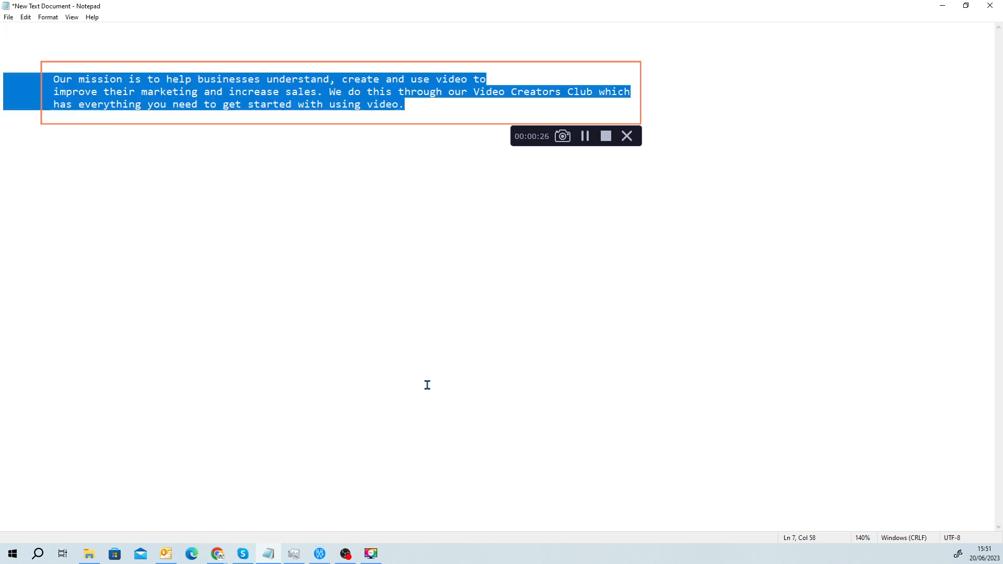
Delete the three-line mission statement character by character from its end while recording, and stop the recording
left_click(450, 110)
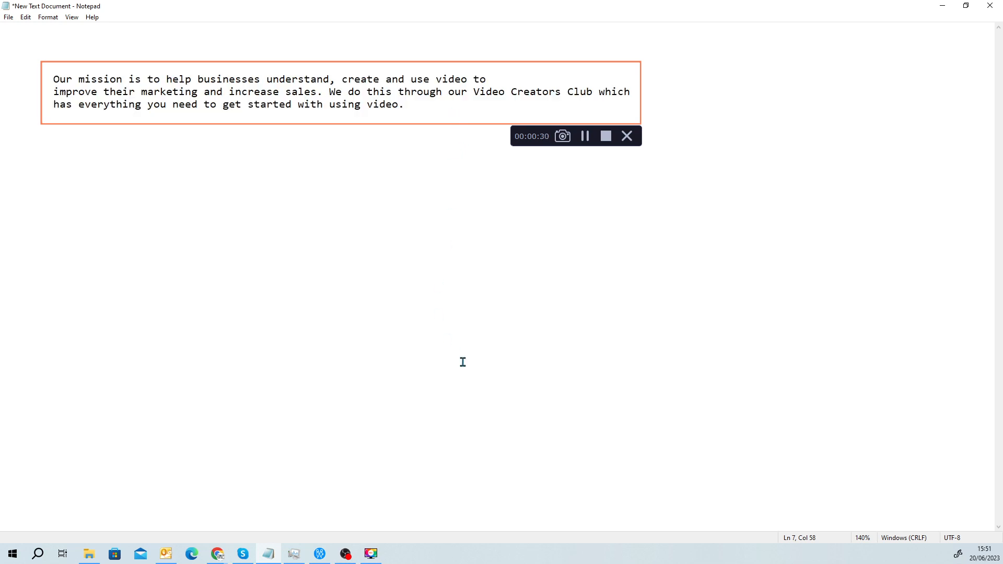
key("BackSpace")
key("BackSpace")
key("BackSpace")
key("BackSpace")
key("BackSpace")
key("BackSpace")
key("BackSpace")
key("BackSpace")
key("BackSpace")
key("BackSpace")
key("BackSpace")
key("BackSpace")
key("BackSpace")
key("BackSpace")
key("BackSpace")
key("BackSpace")
key("BackSpace")
key("BackSpace")
key("BackSpace")
key("BackSpace")
key("BackSpace")
key("BackSpace")
key("BackSpace")
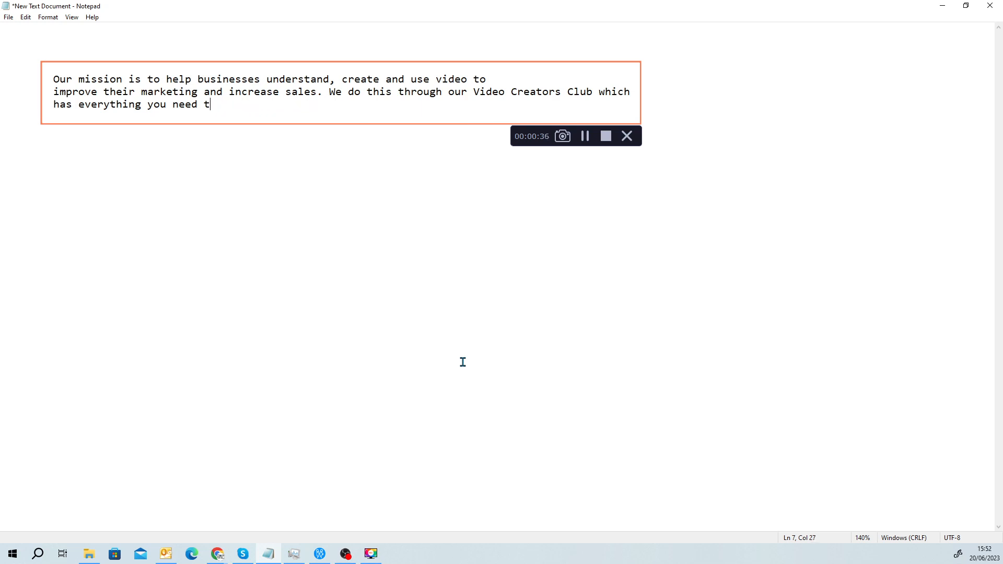
key("BackSpace")
key("BackSpace")
key("BackSpace")
key("BackSpace")
key("BackSpace")
key("BackSpace")
key("BackSpace")
key("BackSpace")
key("BackSpace")
key("BackSpace")
key("BackSpace")
key("BackSpace")
key("BackSpace")
key("BackSpace")
key("BackSpace")
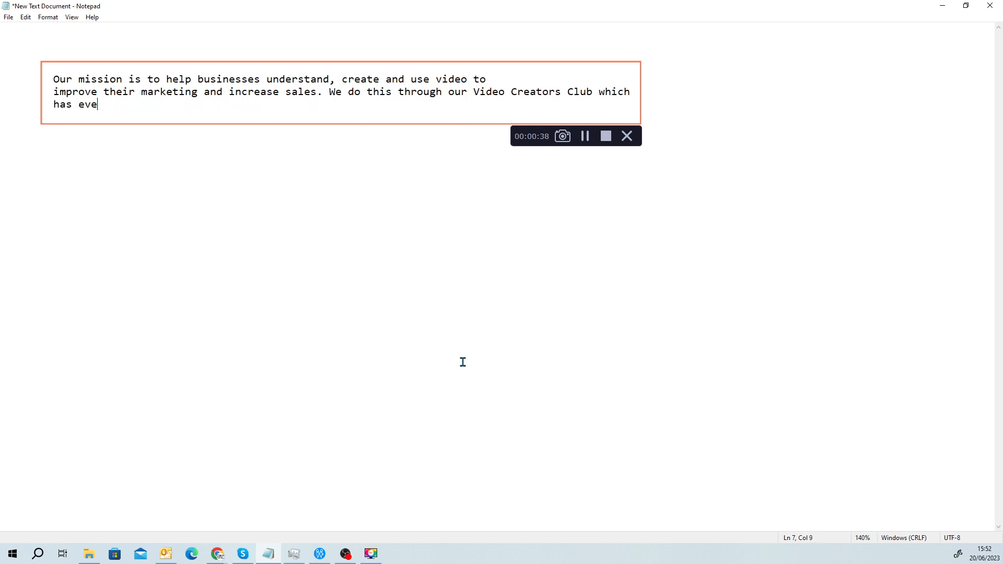
key("BackSpace")
key("BackSpace")
key("BackSpace")
key("BackSpace")
key("BackSpace")
key("BackSpace")
key("BackSpace")
key("BackSpace")
key("BackSpace")
key("BackSpace")
key("BackSpace")
key("BackSpace")
key("BackSpace")
key("BackSpace")
key("BackSpace")
key("BackSpace")
key("BackSpace")
key("BackSpace")
key("BackSpace")
key("BackSpace")
key("BackSpace")
key("BackSpace")
key("BackSpace")
key("BackSpace")
key("BackSpace")
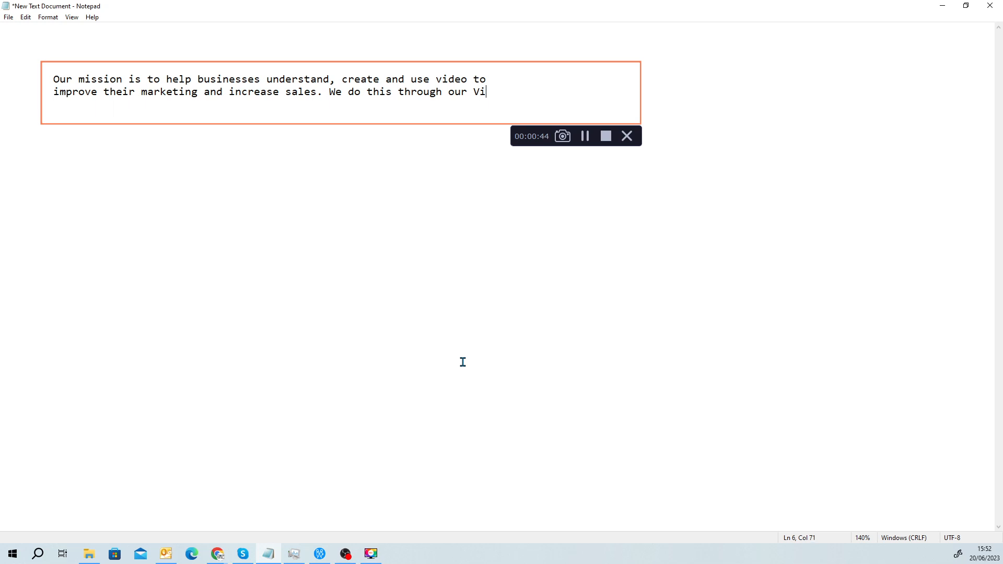
key("BackSpace")
key("BackSpace")
key("BackSpace")
key("BackSpace")
key("BackSpace")
key("BackSpace")
key("BackSpace")
key("BackSpace")
key("BackSpace")
key("BackSpace")
key("BackSpace")
key("BackSpace")
key("BackSpace")
key("BackSpace")
key("BackSpace")
key("BackSpace")
key("BackSpace")
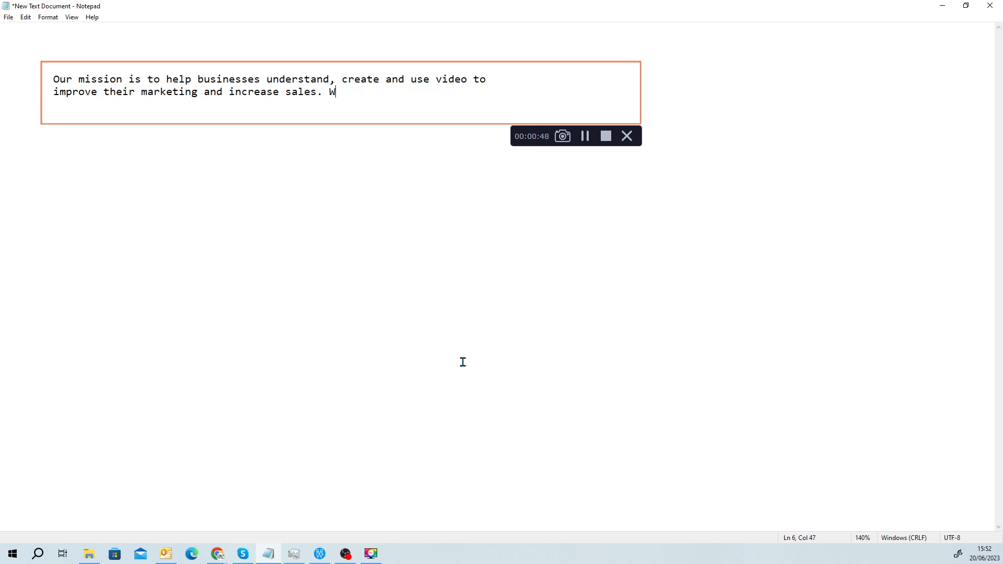
key("BackSpace")
key("BackSpace")
key("BackSpace")
key("BackSpace")
key("BackSpace")
key("BackSpace")
key("BackSpace")
key("BackSpace")
key("BackSpace")
key("BackSpace")
key("BackSpace")
key("BackSpace")
key("BackSpace")
key("BackSpace")
key("BackSpace")
key("BackSpace")
key("BackSpace")
key("BackSpace")
key("BackSpace")
key("BackSpace")
key("BackSpace")
key("BackSpace")
key("BackSpace")
key("BackSpace")
key("BackSpace")
key("BackSpace")
key("BackSpace")
key("BackSpace")
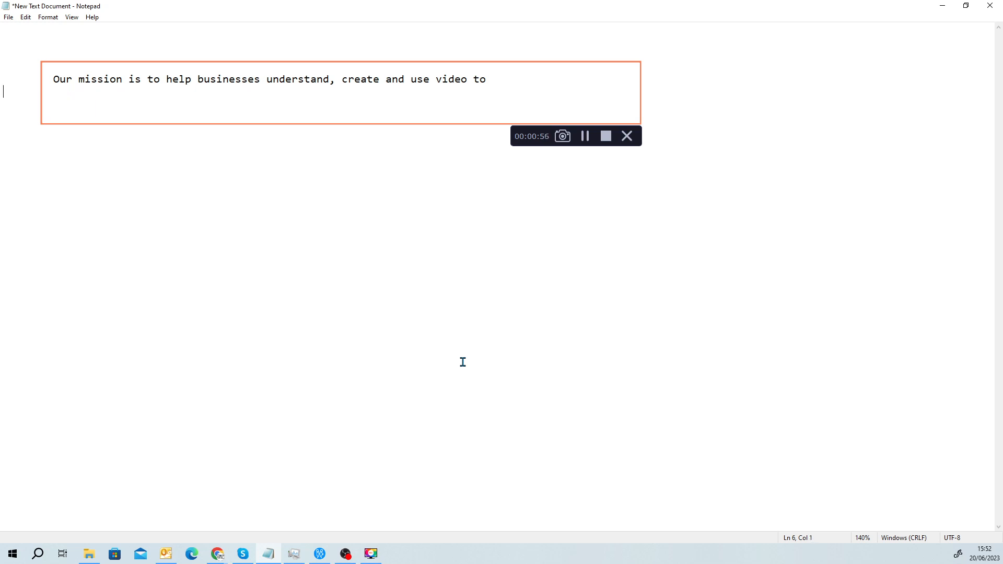
key("BackSpace")
key("BackSpace")
key("BackSpace")
key("BackSpace")
key("BackSpace")
key("BackSpace")
key("BackSpace")
key("BackSpace")
key("BackSpace")
key("BackSpace")
key("BackSpace")
key("BackSpace")
key("BackSpace")
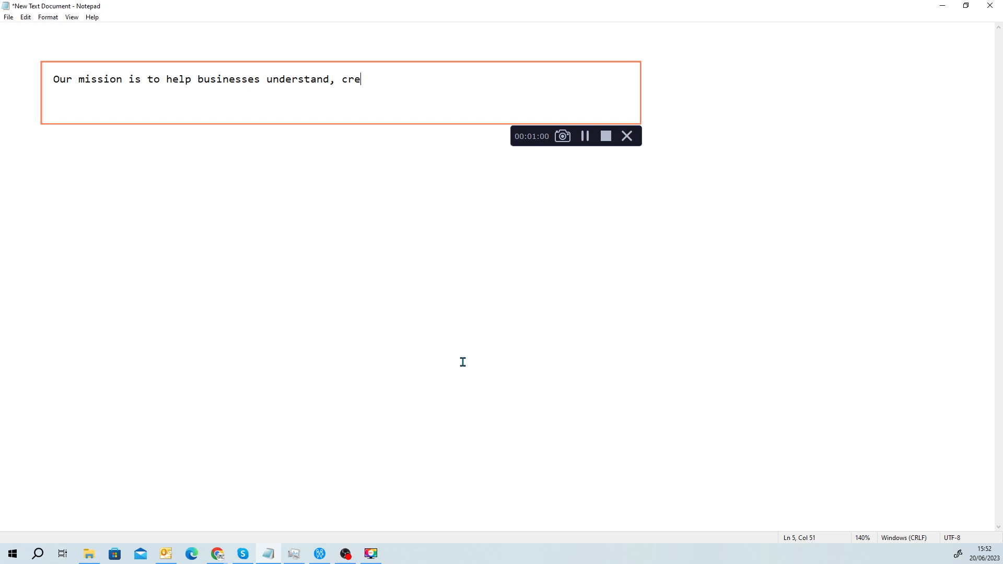
key("BackSpace")
key("BackSpace")
key("BackSpace")
key("BackSpace")
key("BackSpace")
key("BackSpace")
key("BackSpace")
key("BackSpace")
key("BackSpace")
key("BackSpace")
key("BackSpace")
key("BackSpace")
key("BackSpace")
key("BackSpace")
key("BackSpace")
key("BackSpace")
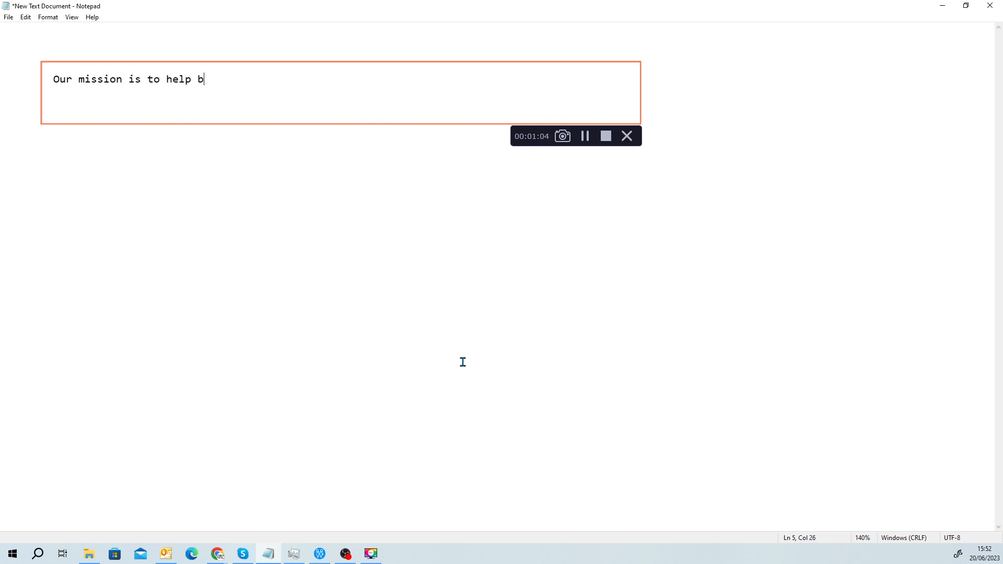
key("BackSpace")
key("BackSpace")
key("BackSpace")
key("BackSpace")
key("BackSpace")
key("BackSpace")
key("BackSpace")
key("BackSpace")
key("BackSpace")
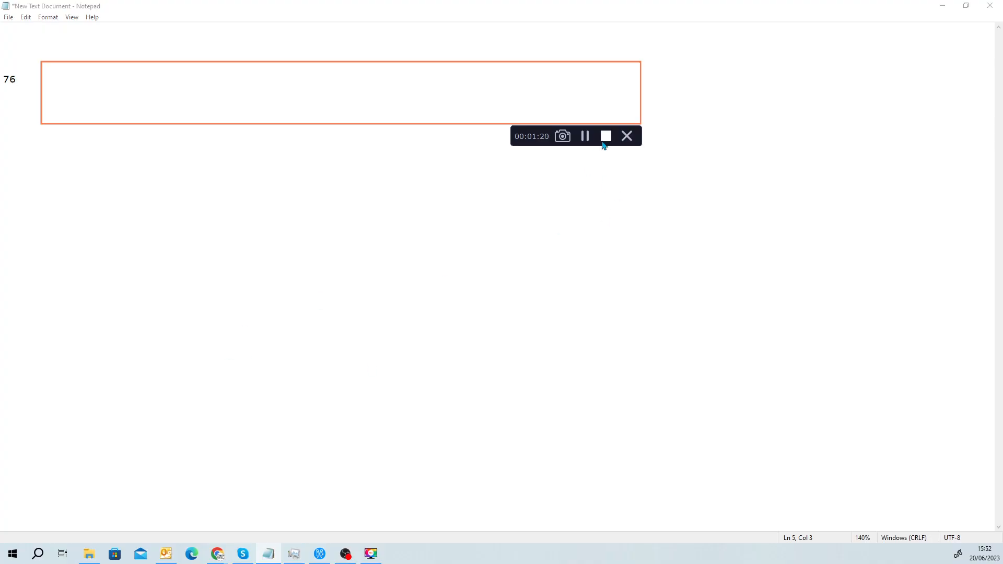
left_click(605, 137)
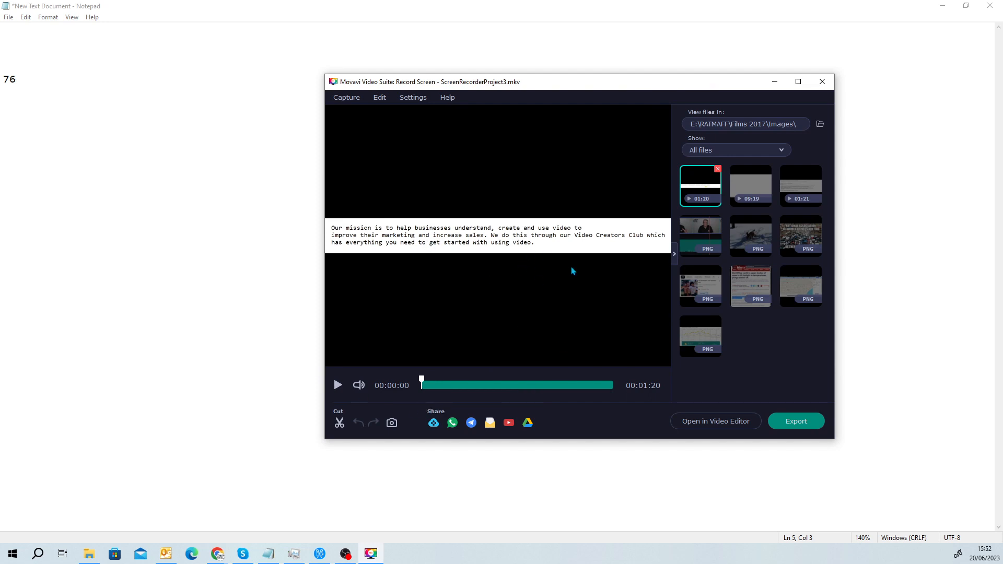
Export the screen recording as an MP4 file named Text Capture and close the recorder window
left_click(796, 423)
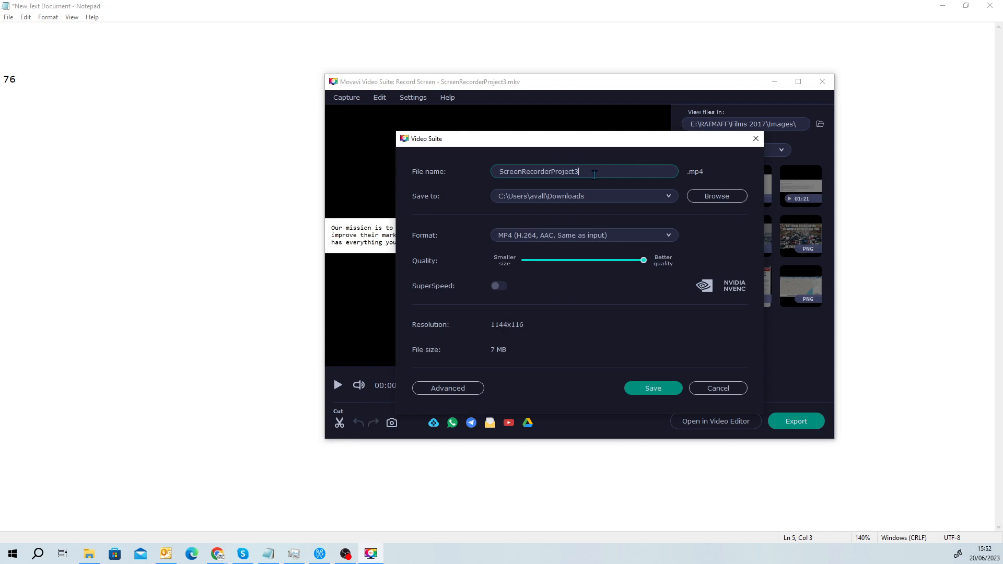
left_click_drag(600, 172, 489, 176)
type("Text Capture")
left_click(648, 389)
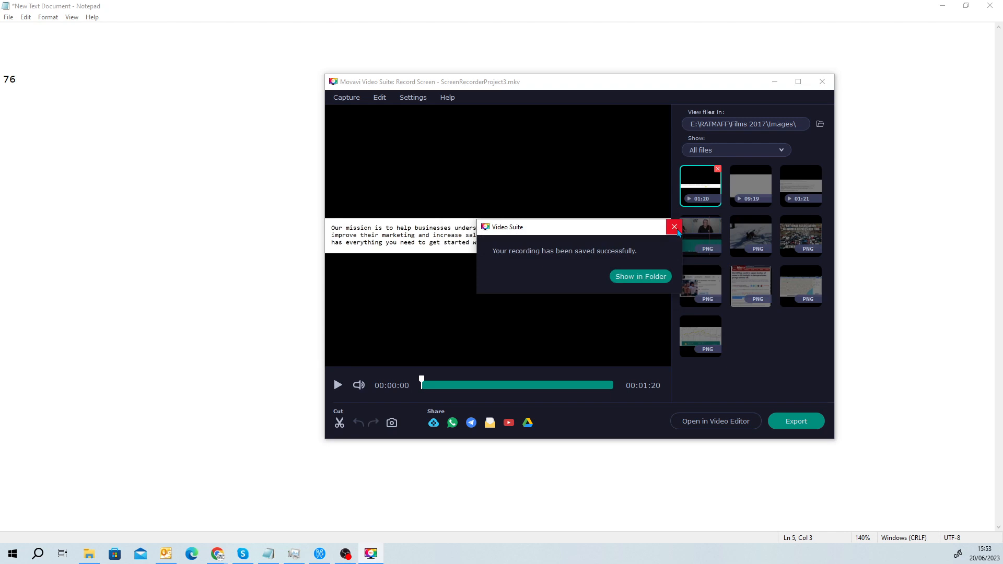
left_click(675, 227)
left_click(822, 82)
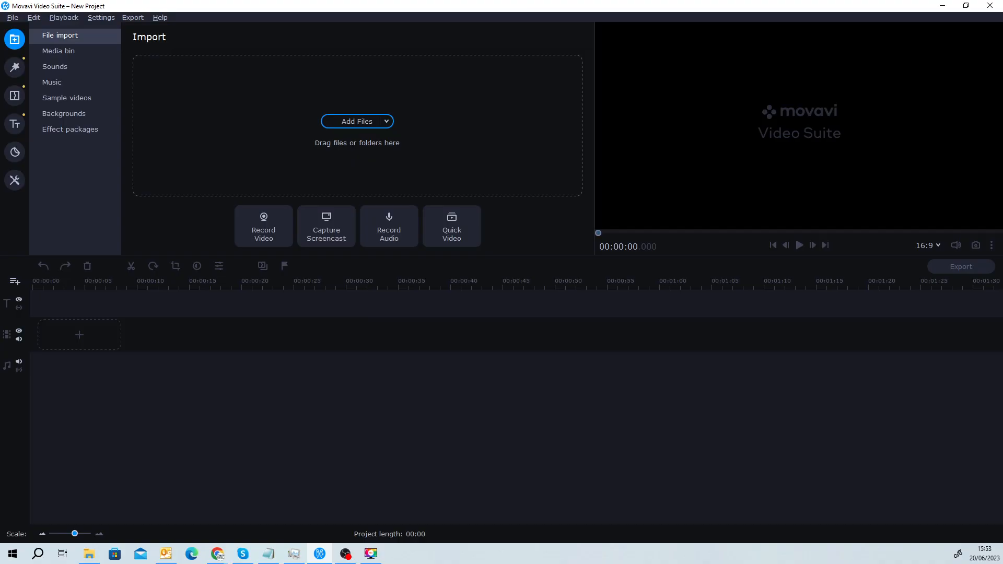
Import Text Capture.mp4 from its folder into the Movavi Video Suite project and place it at the start of the video track
key("alt+Tab")
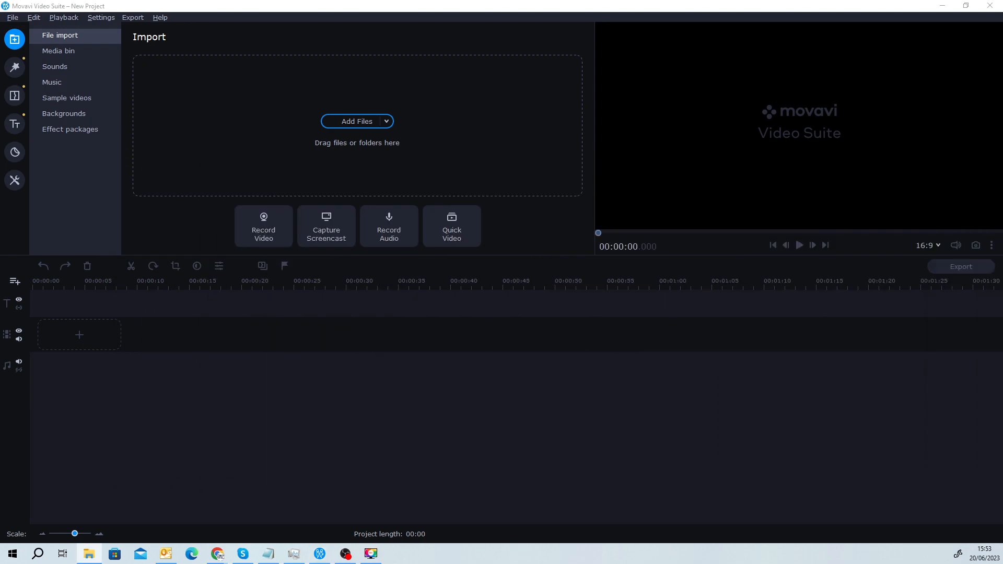
left_click_drag(442, 215, 274, 122)
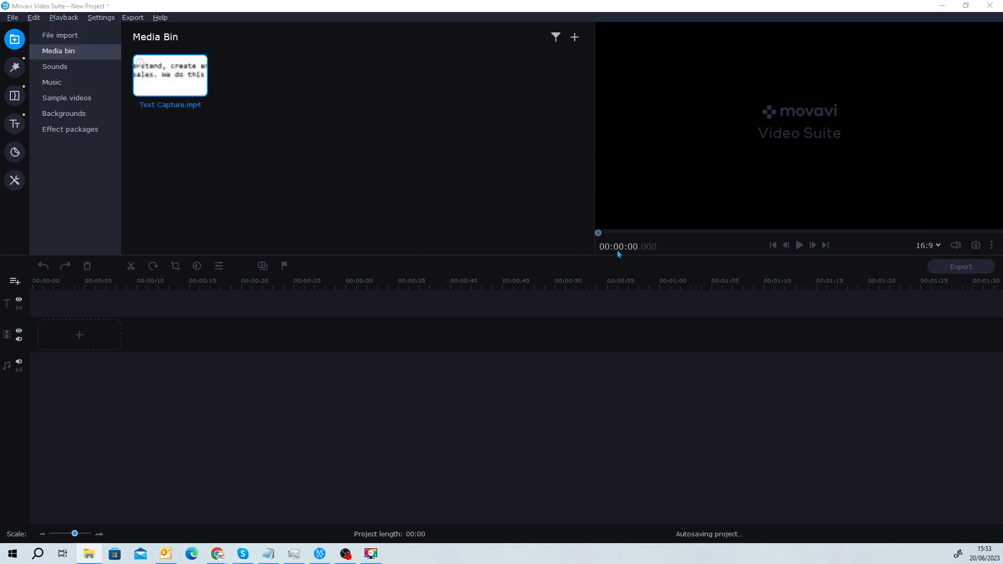
left_click_drag(155, 80, 97, 340)
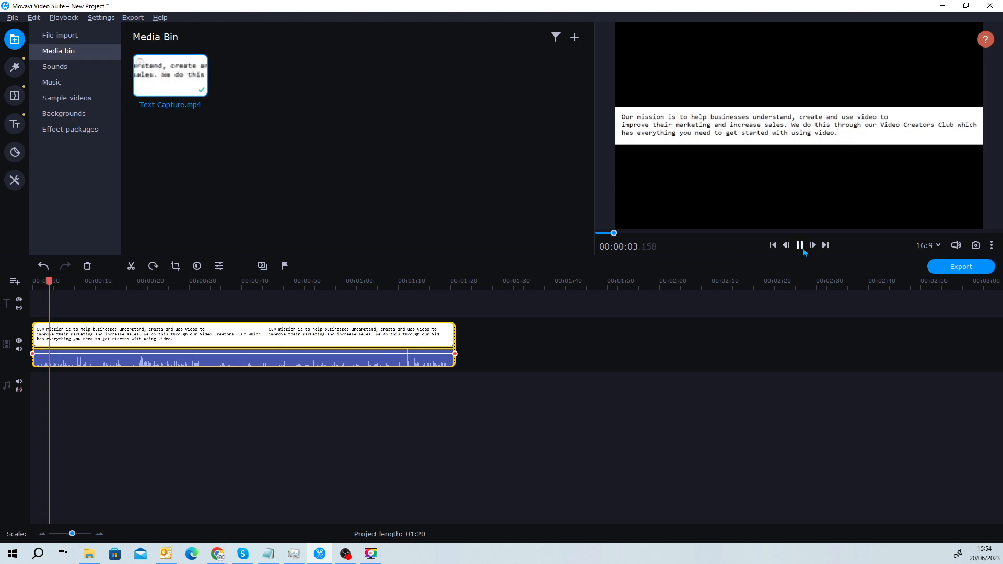
Mute the video track and detach the audio from the Text Capture clip
left_click(19, 349)
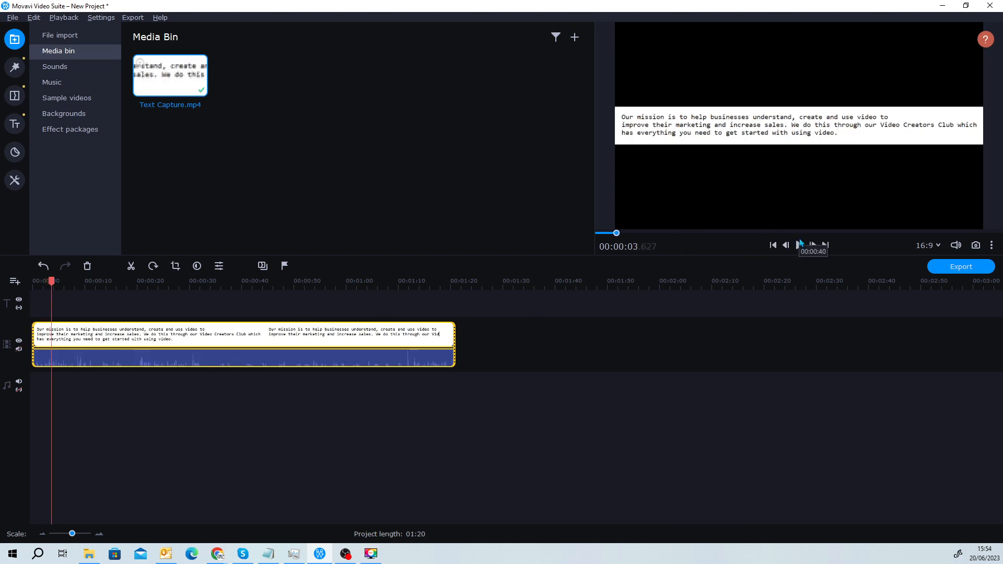
right_click(252, 337)
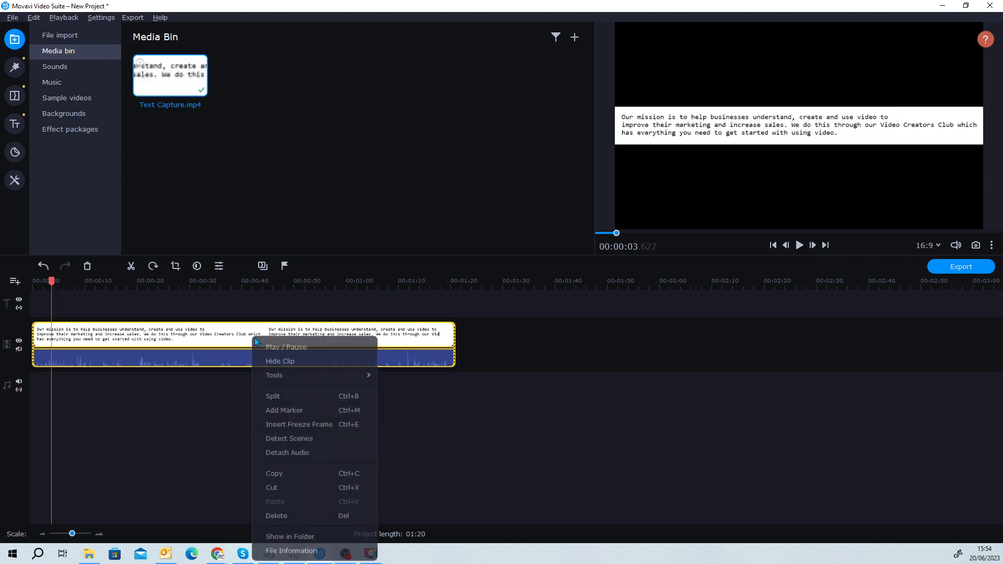
left_click(313, 453)
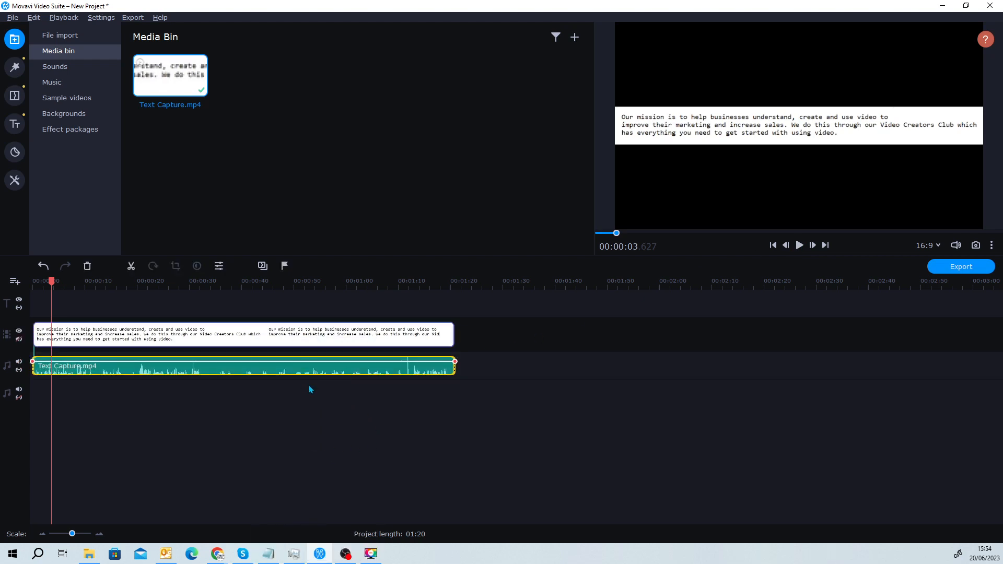
Delete the detached audio clip from the audio track and preview the remaining Text Capture video
key("Delete")
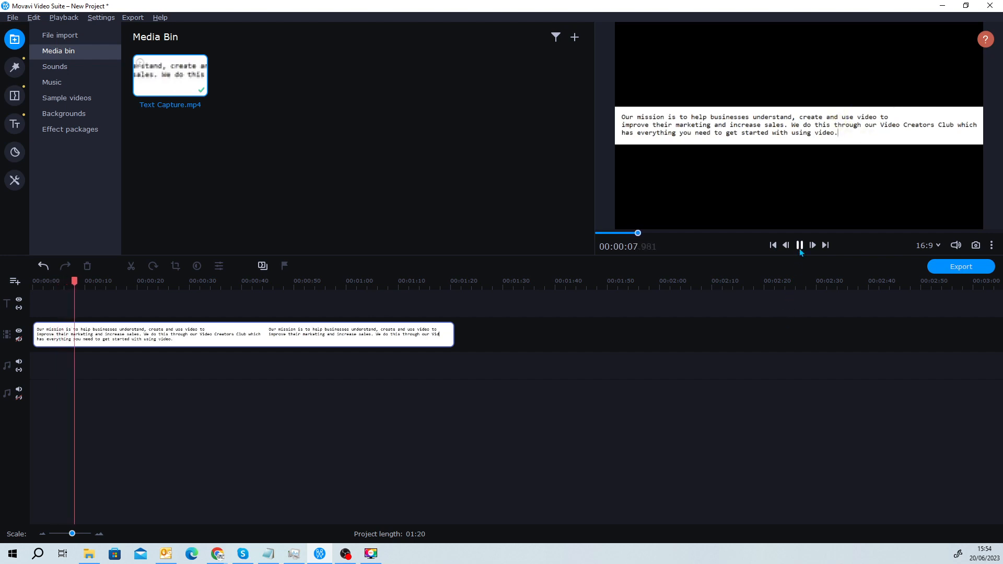
mouse_move(84, 288)
left_mouse_down()
mouse_move(179, 289)
mouse_move(103, 289)
left_mouse_up()
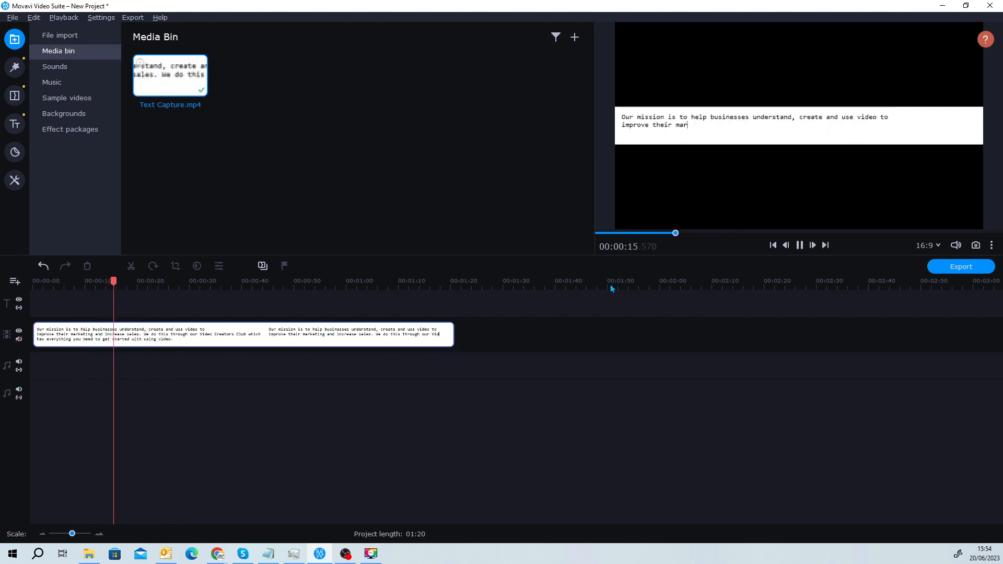
left_click(799, 245)
Reverse the Text Capture clip on the video track and preview its playback from the start
right_click(180, 342)
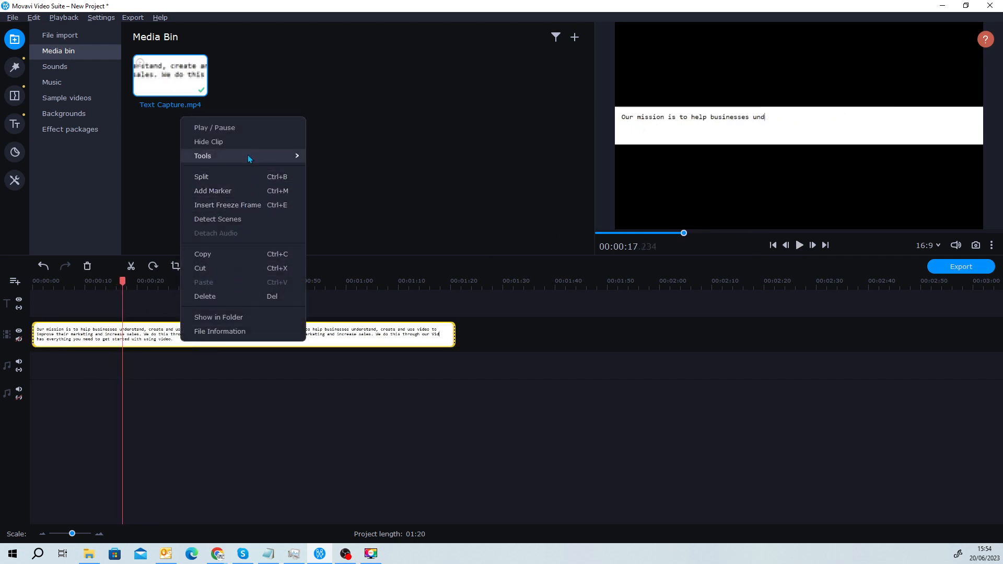
mouse_move(248, 156)
left_click(332, 156)
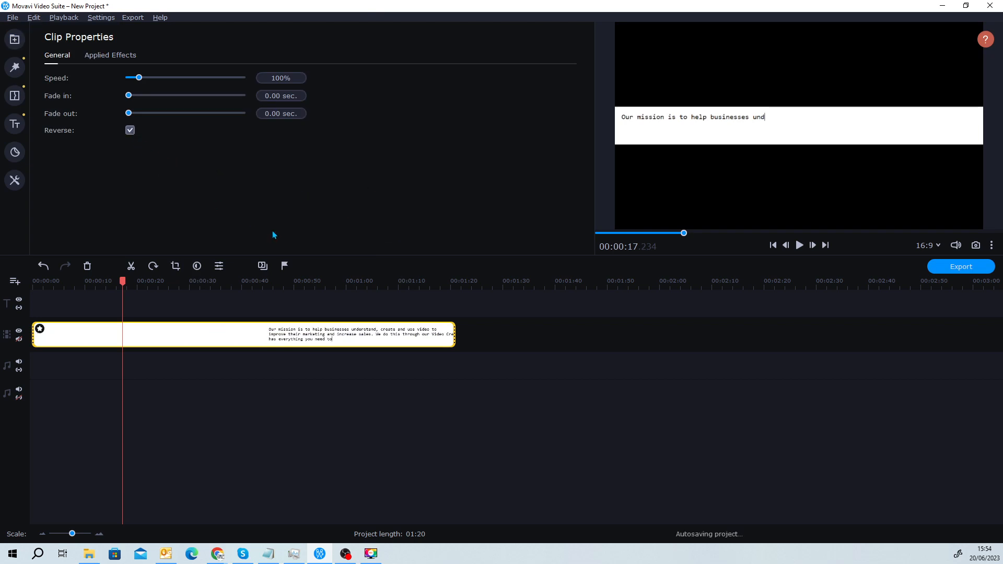
left_click_drag(122, 280, 4, 291)
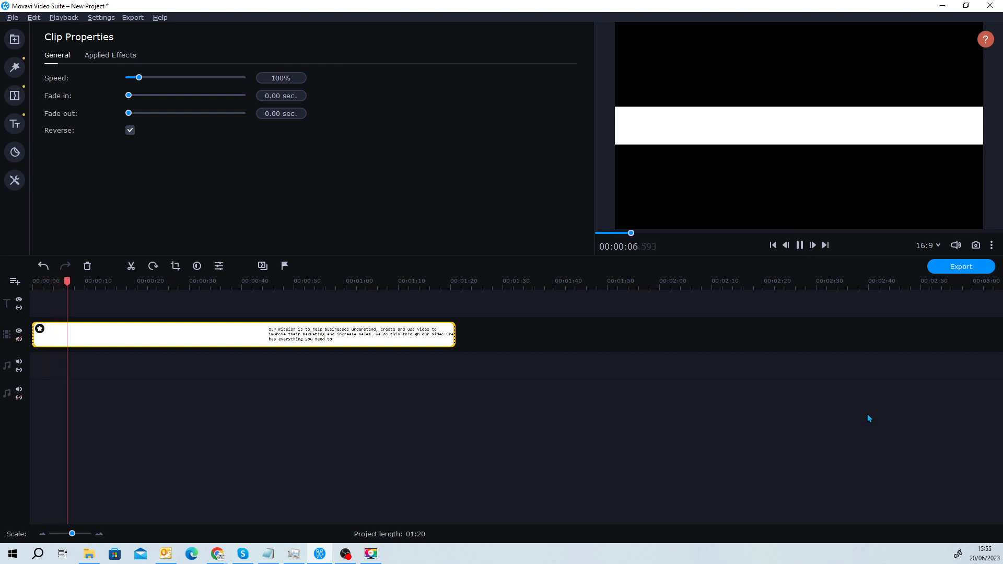
left_click_drag(75, 286, 100, 288)
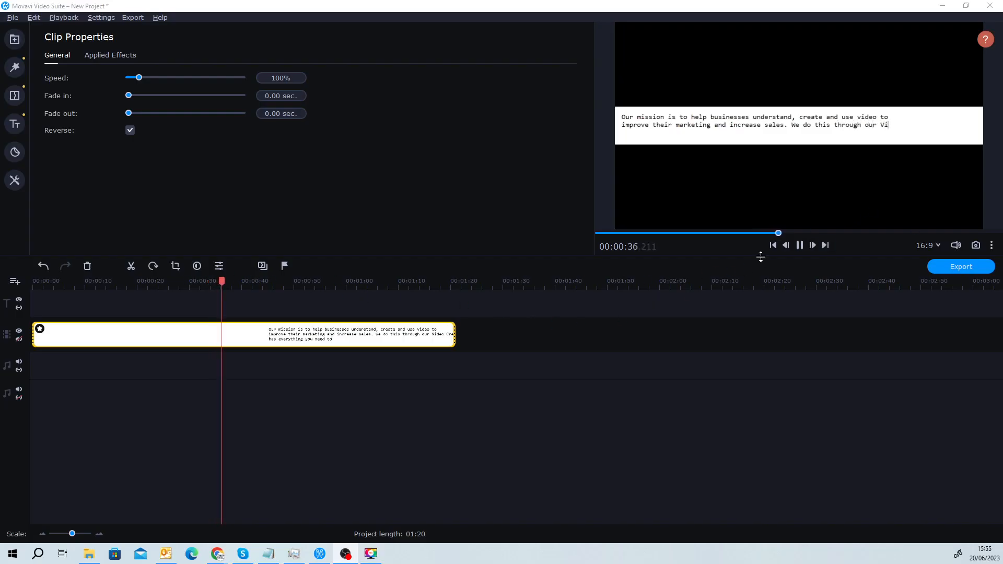
left_click(799, 245)
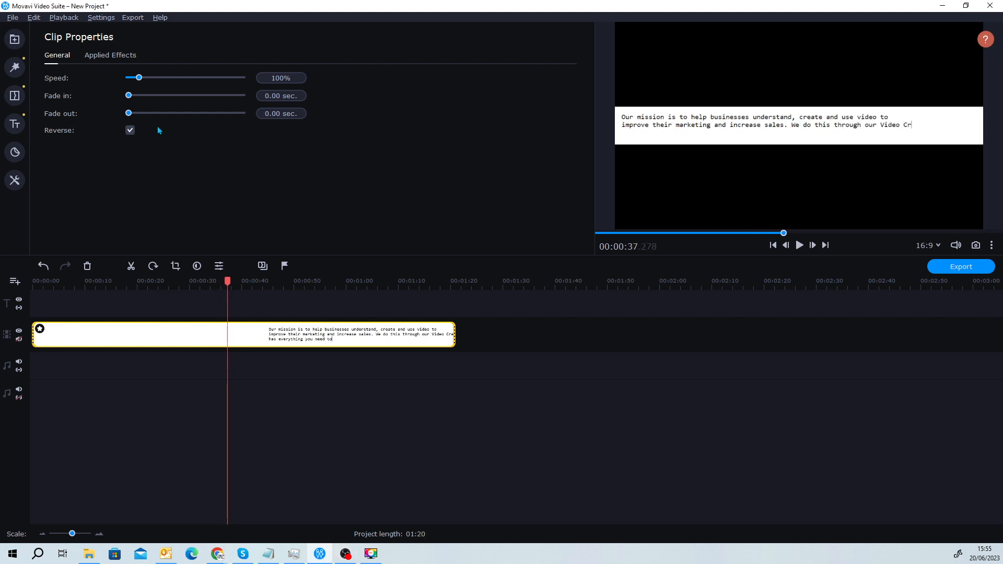
Set the reversed clip's speed to 151% and move the playhead back to about 23 seconds
left_click_drag(139, 79, 145, 79)
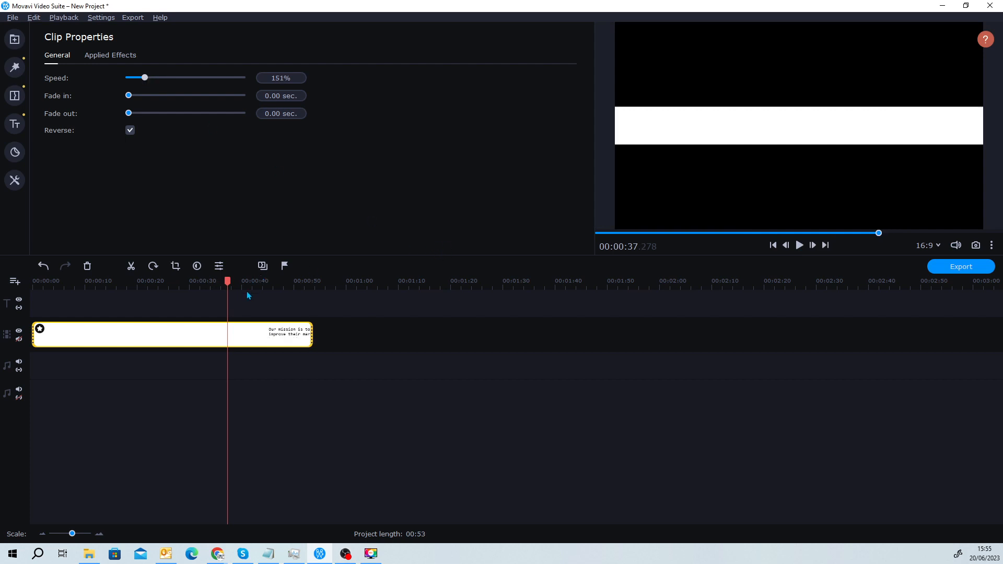
left_click_drag(228, 282, 154, 295)
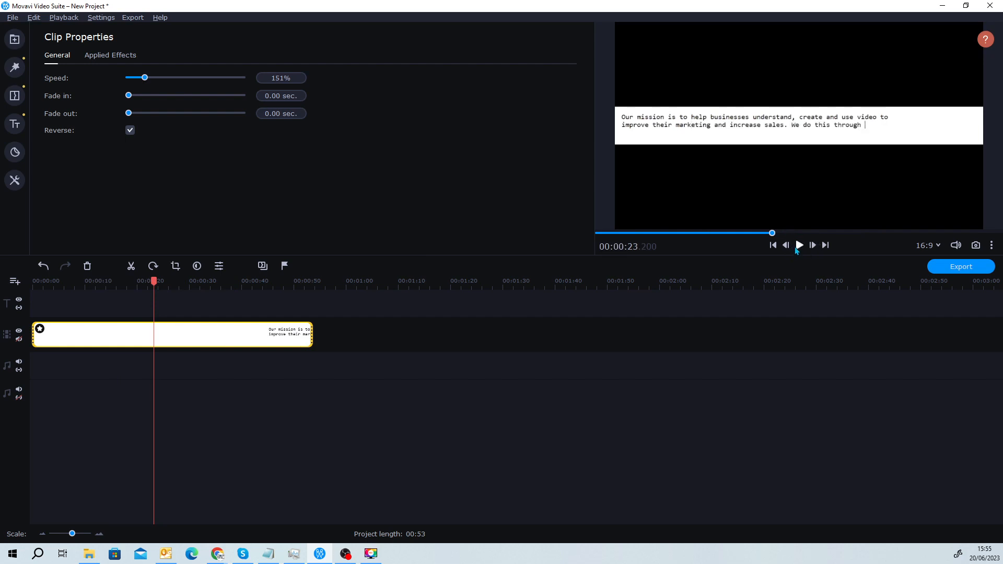